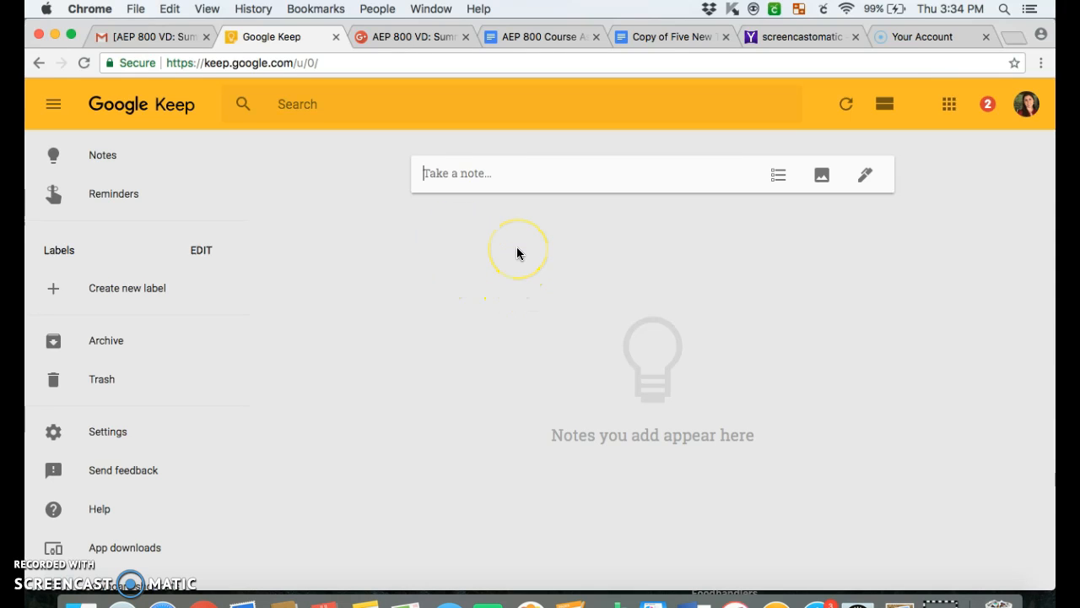
Step: Create a note titled "7/12/18" with the first line "Make 5 tutorial videos"
click(475, 181)
click(464, 172)
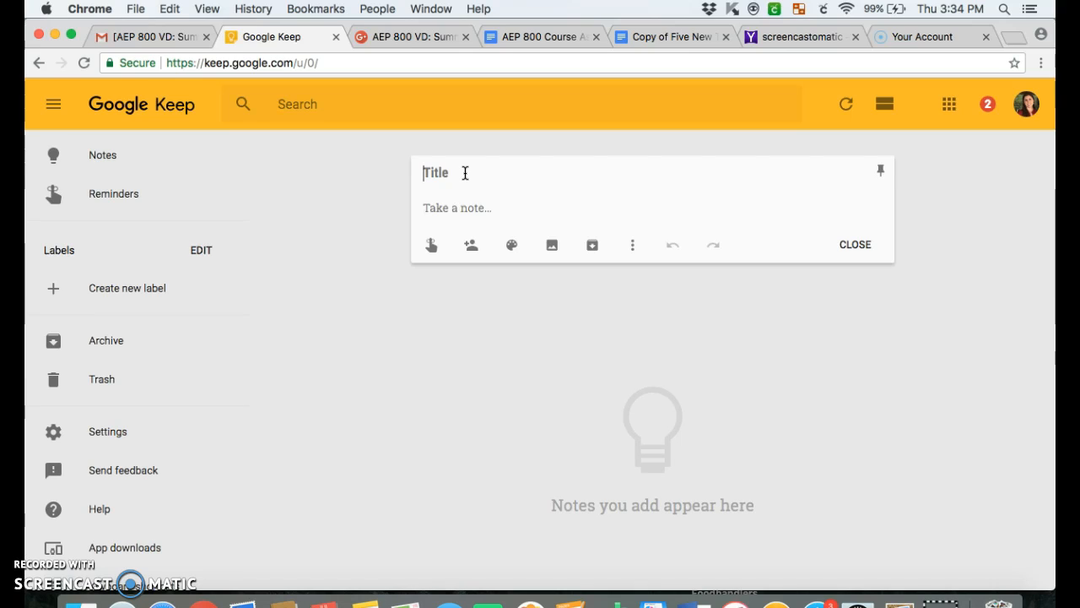
text(7/12/16)
click(458, 207)
text(Ma)
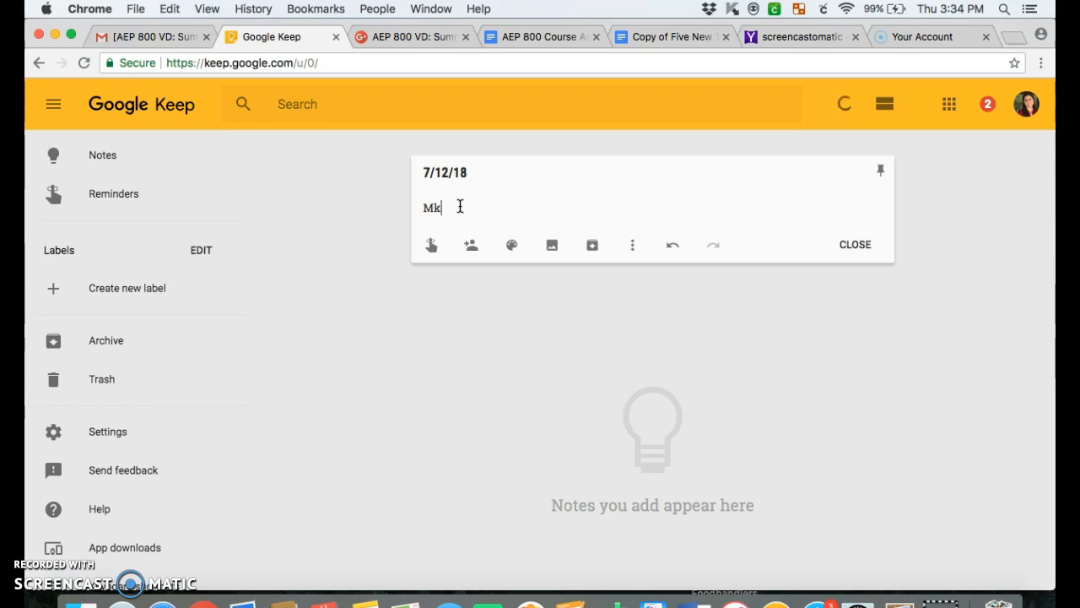
text(ke )
text(it)
text(utorial )
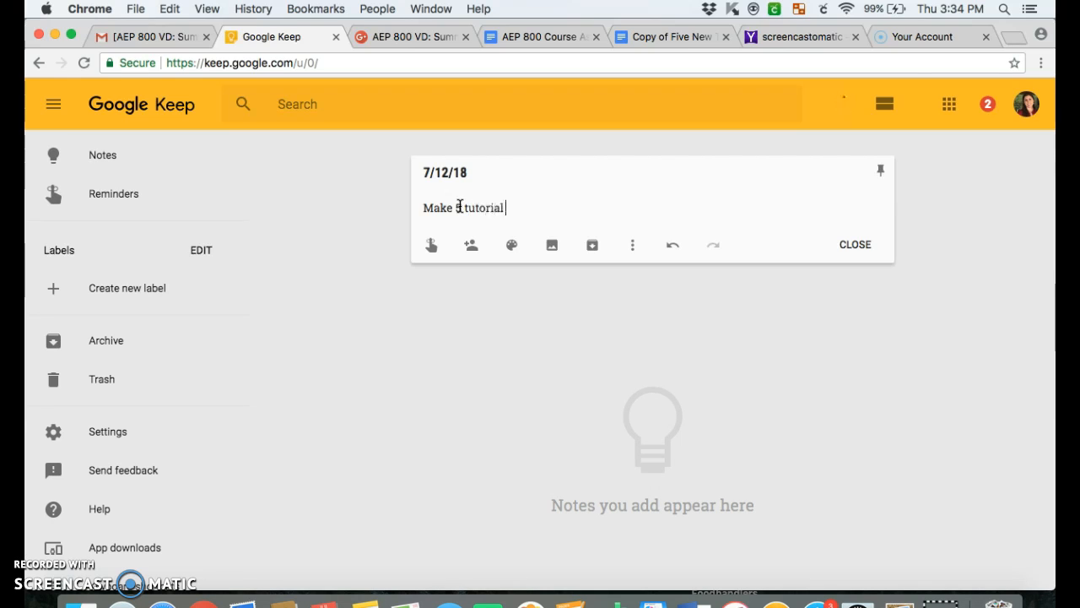
text(videos)
key(Return)
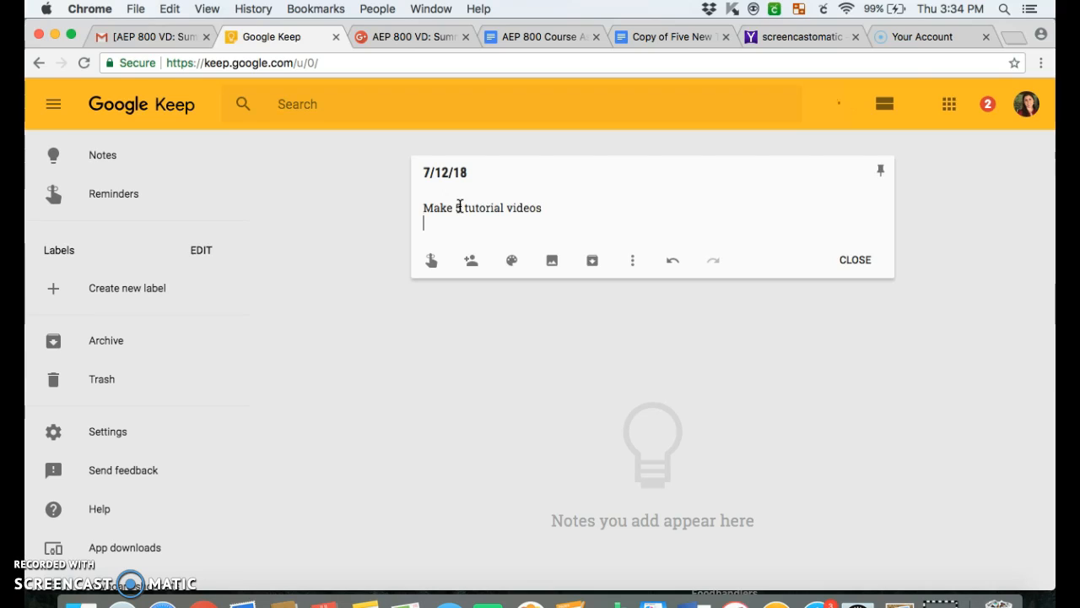
Step: Add the lines "Include standards", "Upload to YouTube" and "Post to community" to the 7/12/18 note
text(Include standards)
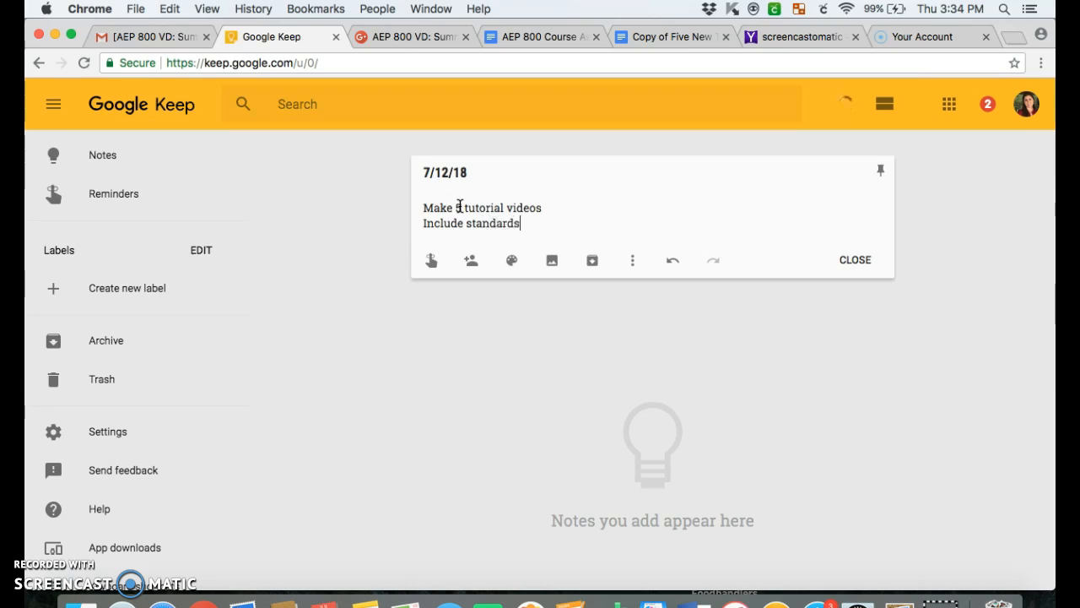
key(Return)
text(Upload to YouTube)
key(Return)
text(Post to community)
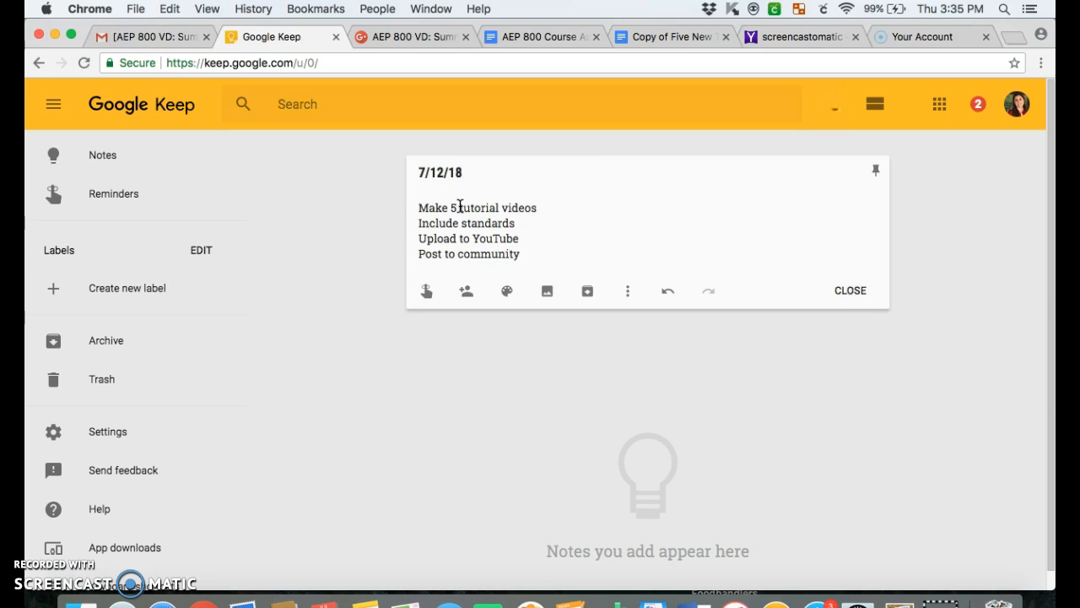
Step: Change the 7/12/18 note's color to teal and archive the note
click(427, 291)
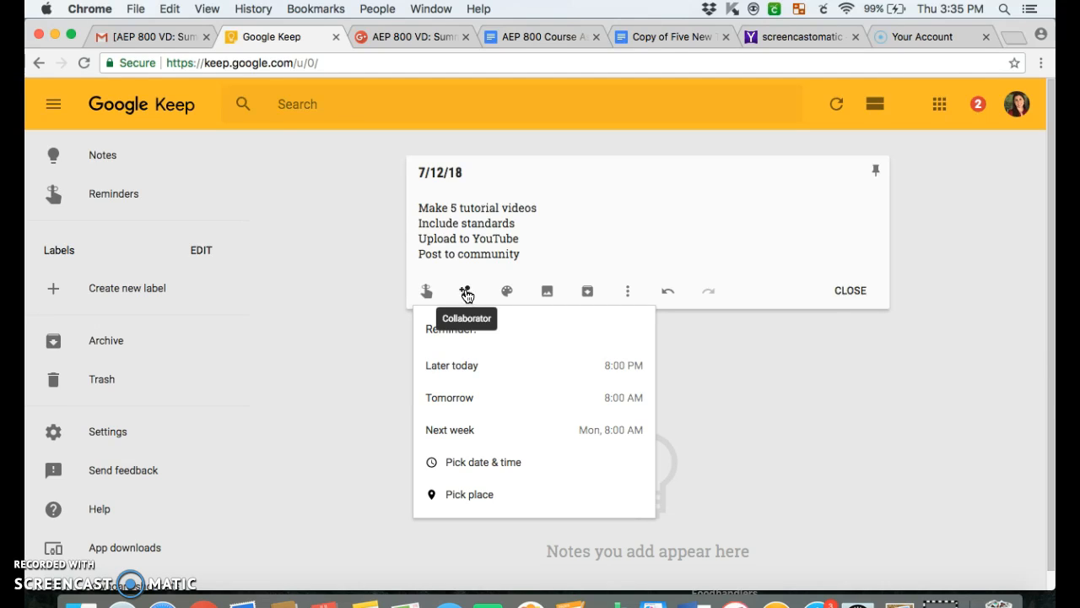
click(466, 289)
click(507, 291)
click(536, 241)
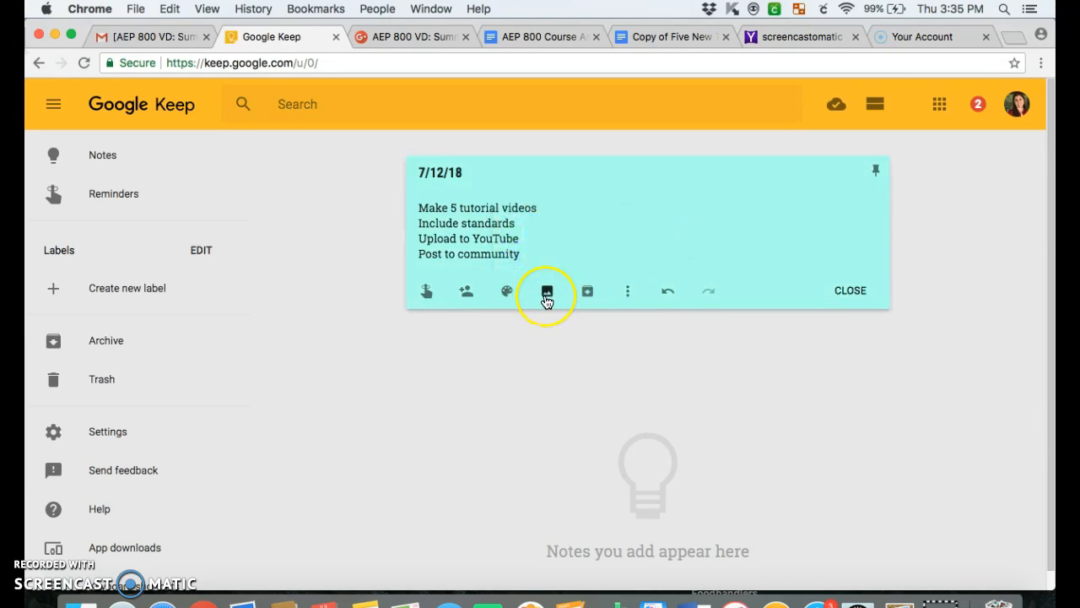
click(587, 292)
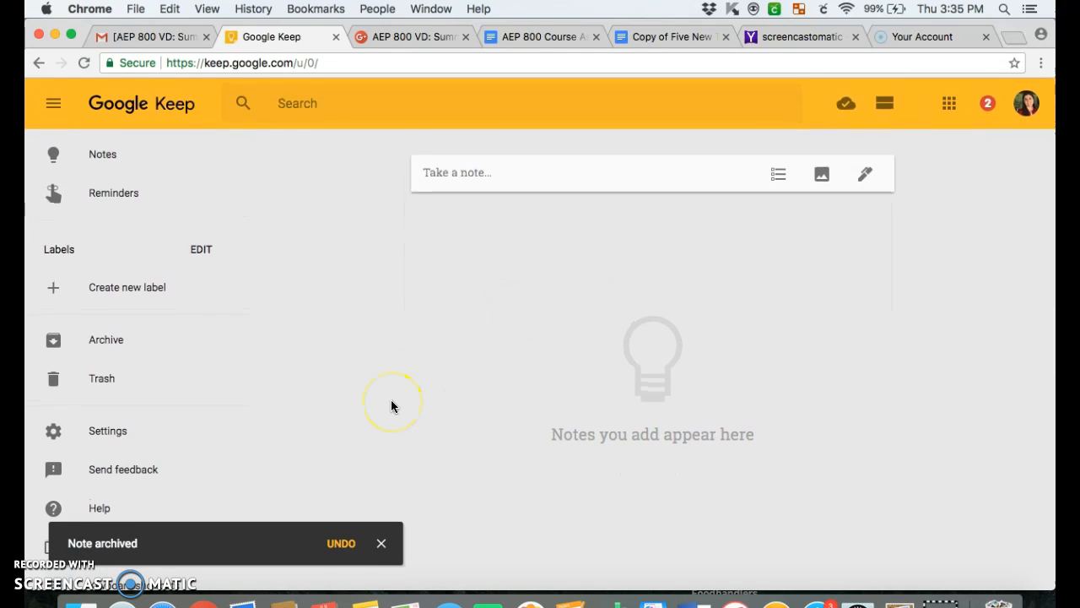
Step: Open the archived notes and show checkboxes on the 7/12/18 note
scroll(194, 393, down, 1)
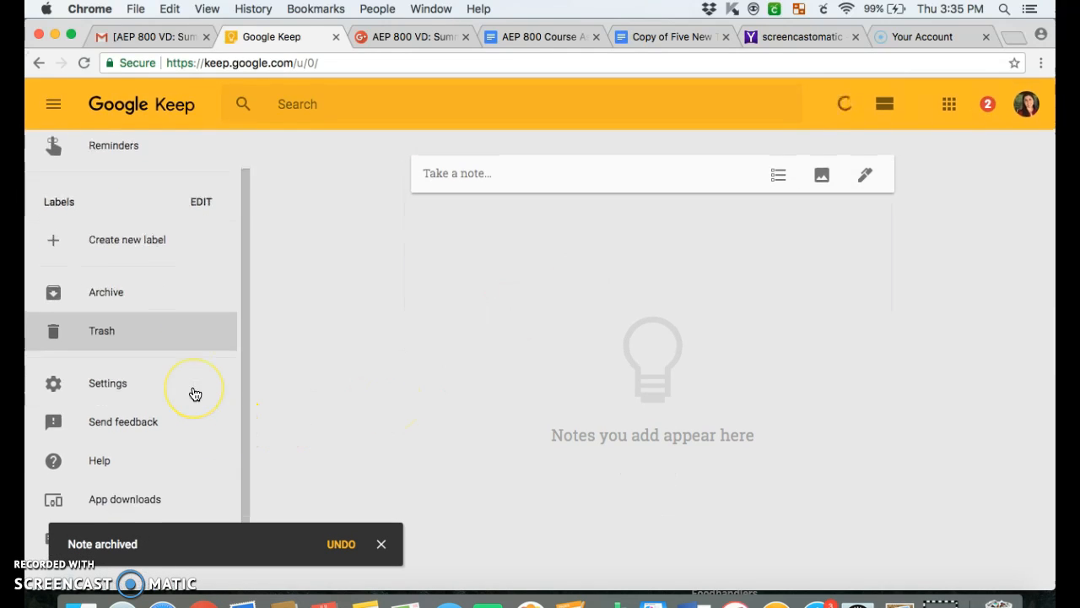
scroll(194, 393, down, 1)
scroll(194, 394, up, 2)
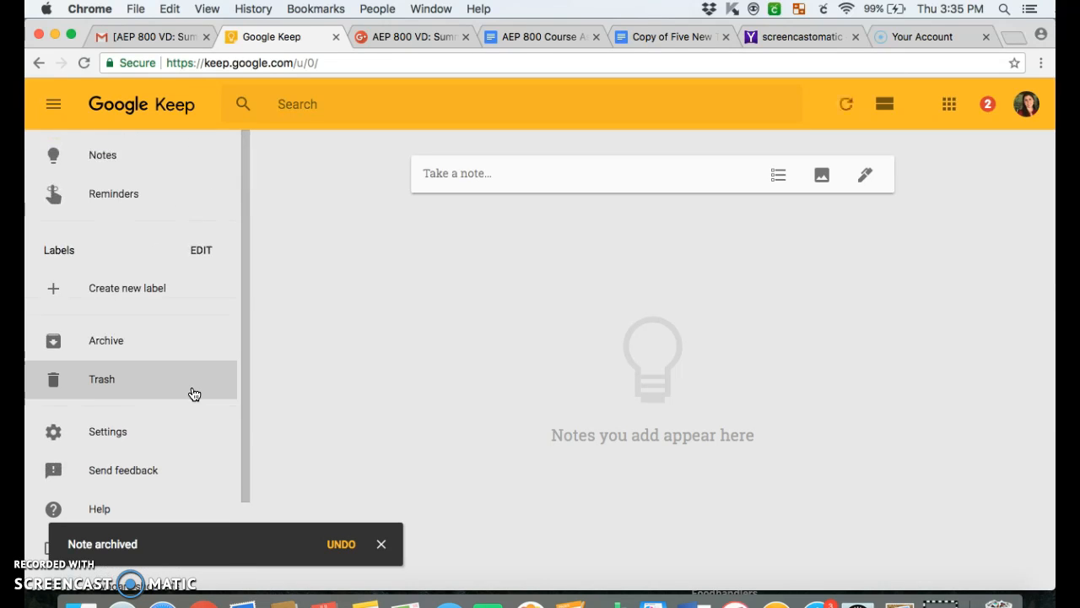
click(171, 349)
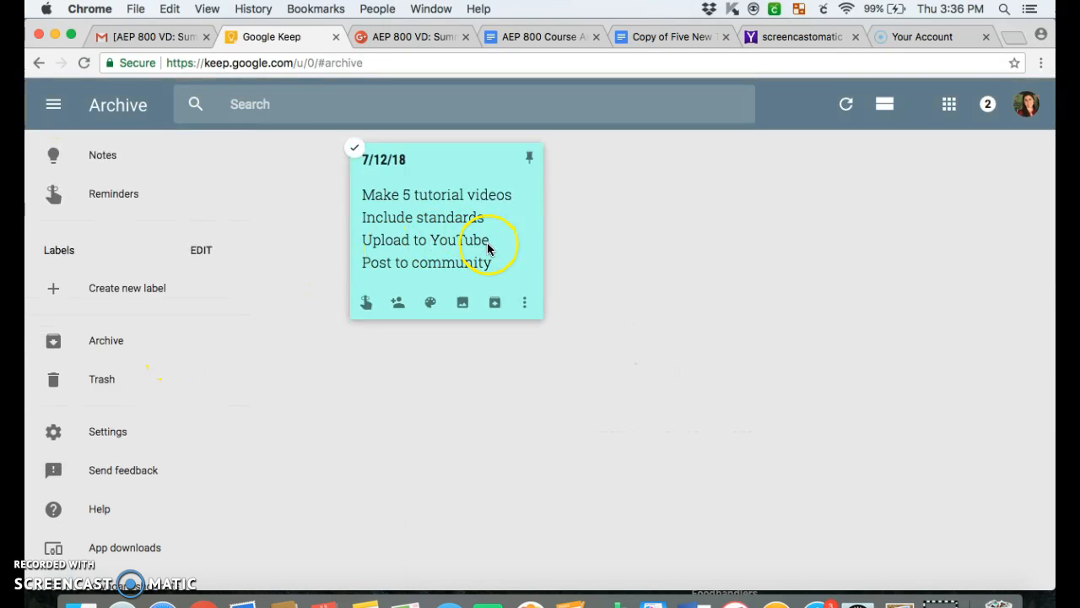
click(524, 302)
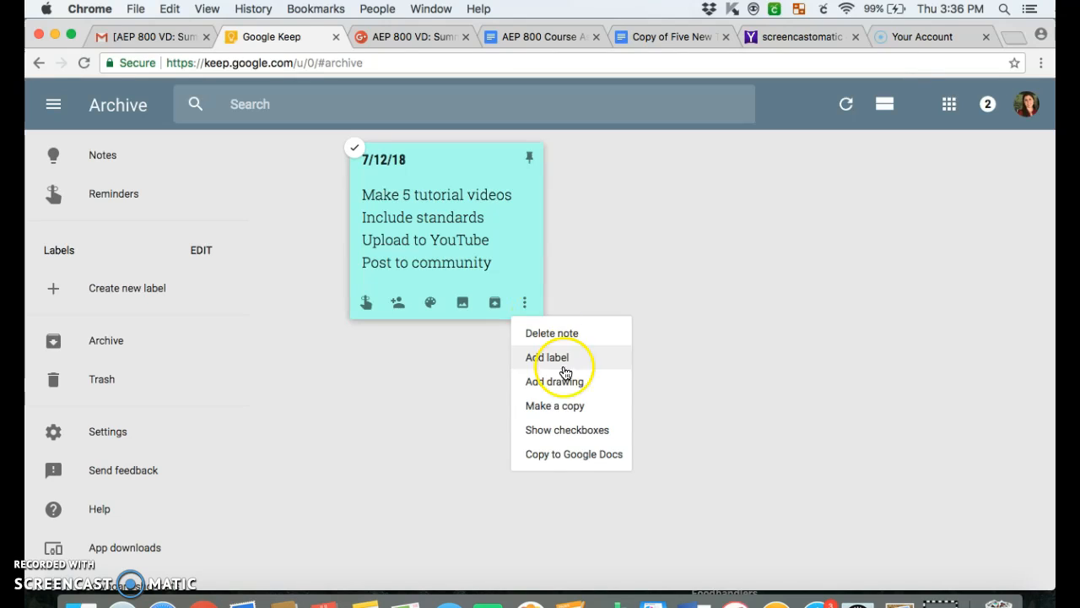
click(562, 430)
Step: Check off all four items in the archived 7/12/18 note and close it
click(370, 195)
click(369, 239)
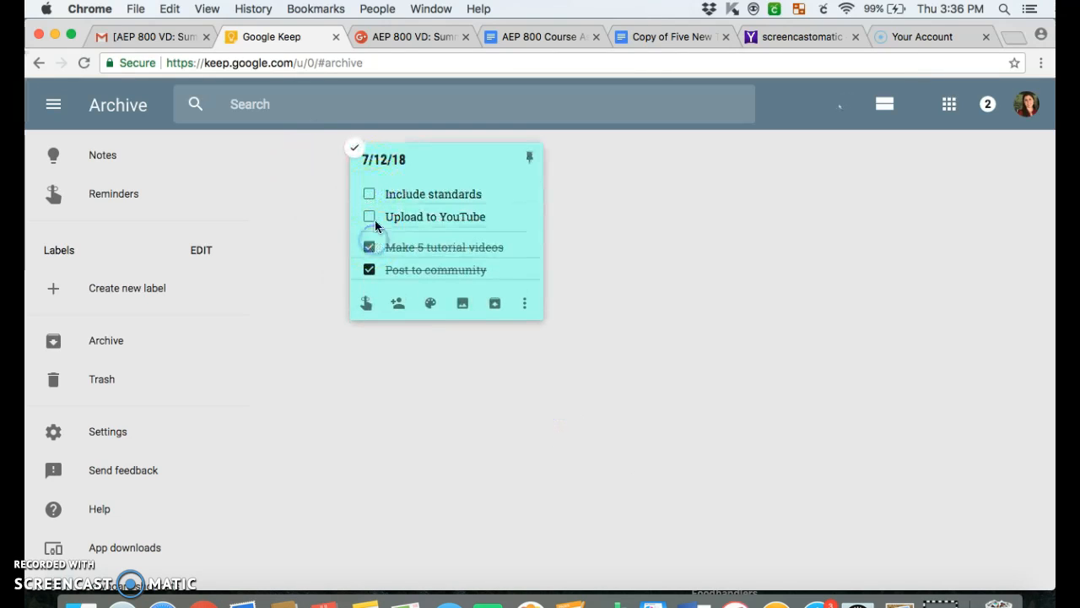
click(368, 217)
click(369, 184)
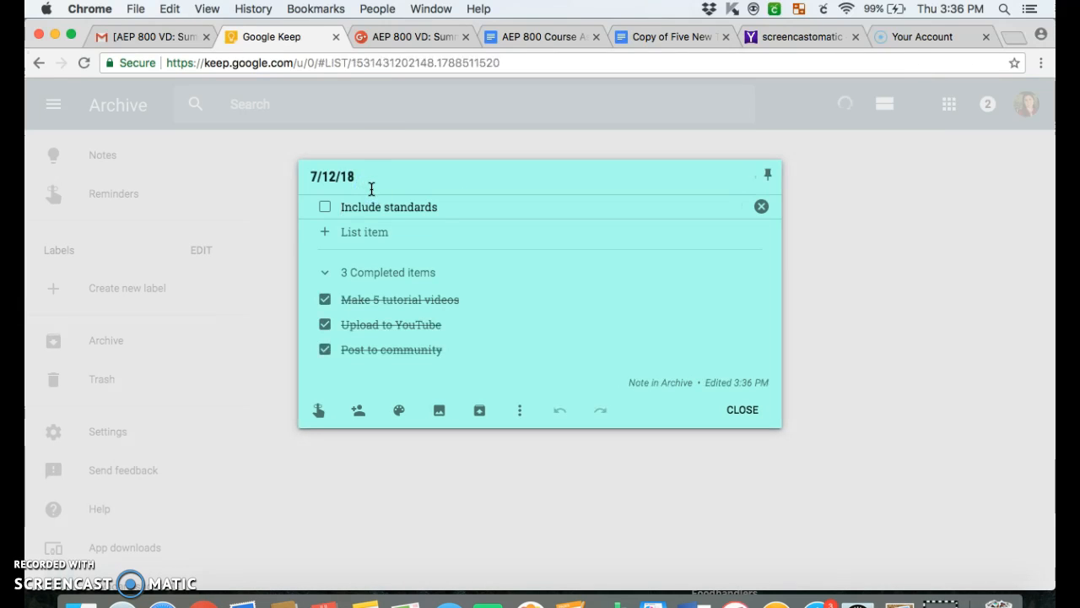
click(328, 210)
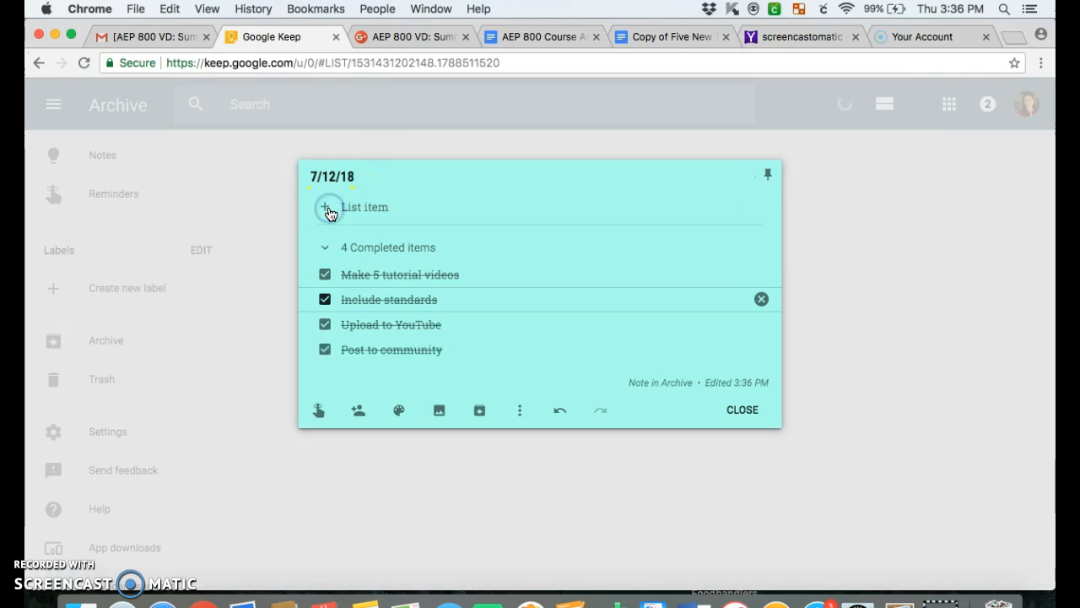
click(740, 410)
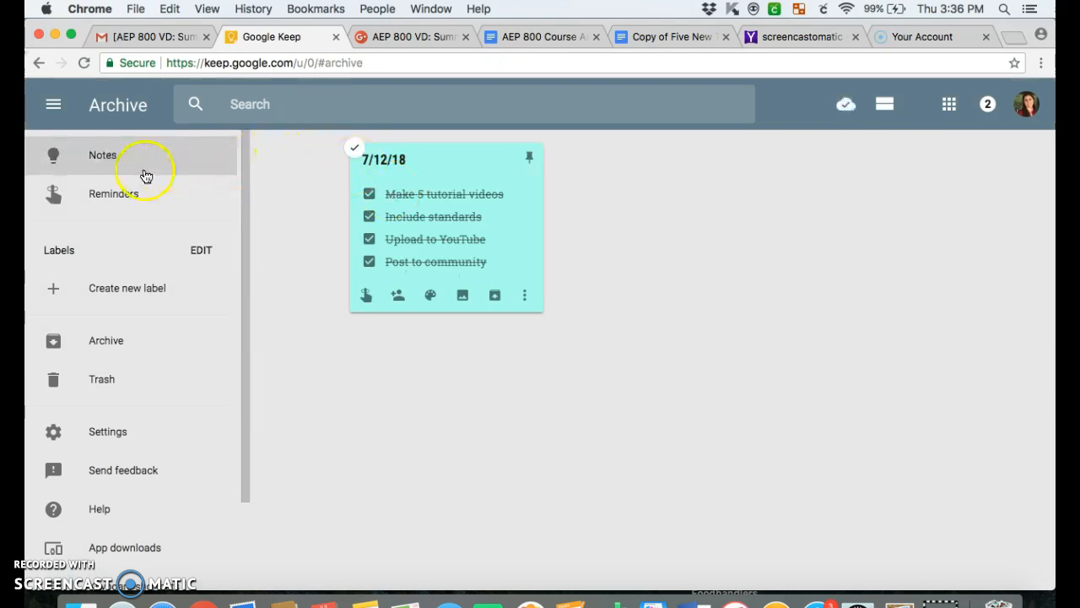
Step: Pin the archived 7/12/18 note to bring it back, and return to the main notes list
click(145, 173)
click(135, 338)
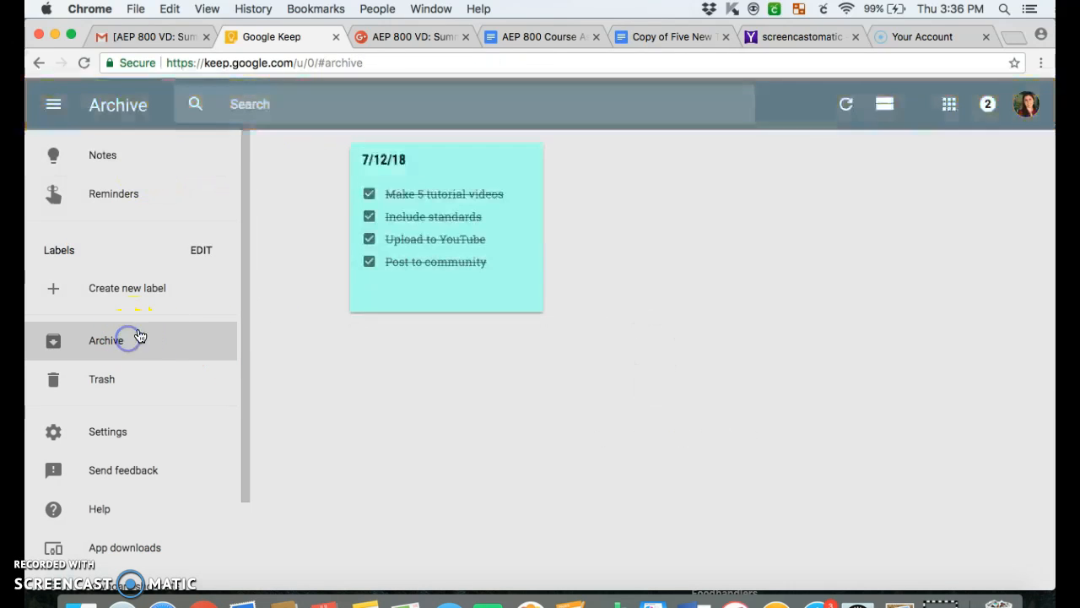
click(531, 158)
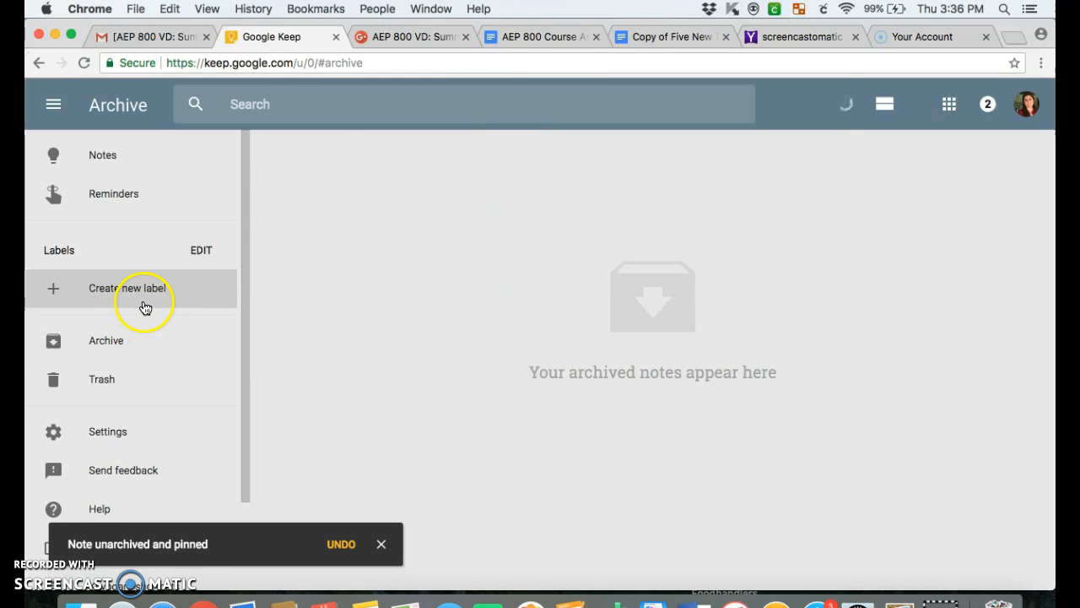
click(159, 162)
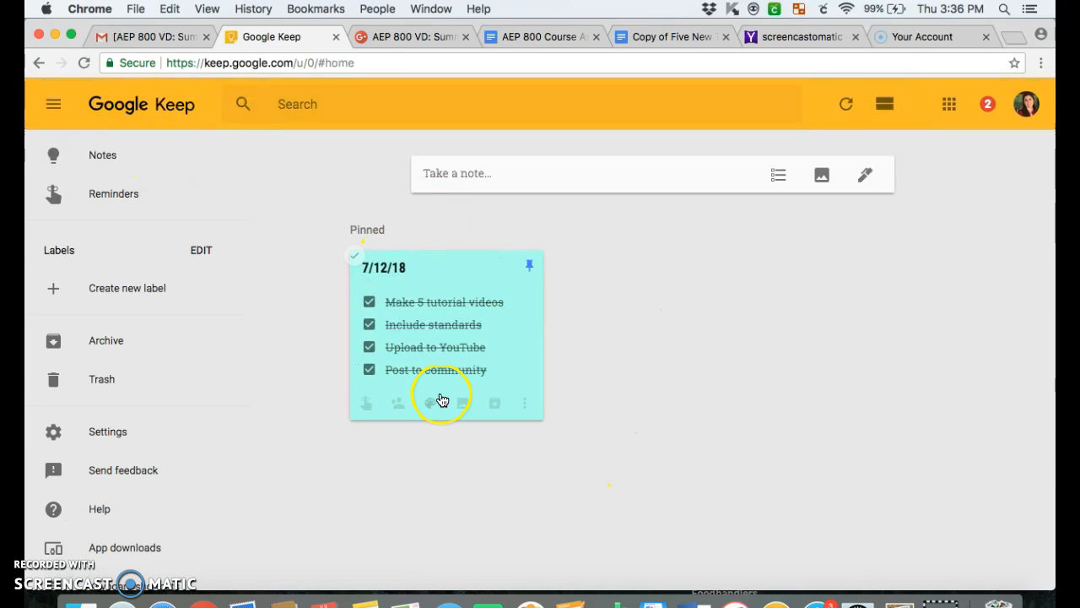
Step: Uncheck all four items in the pinned 7/12/18 note
click(369, 302)
click(368, 330)
click(368, 355)
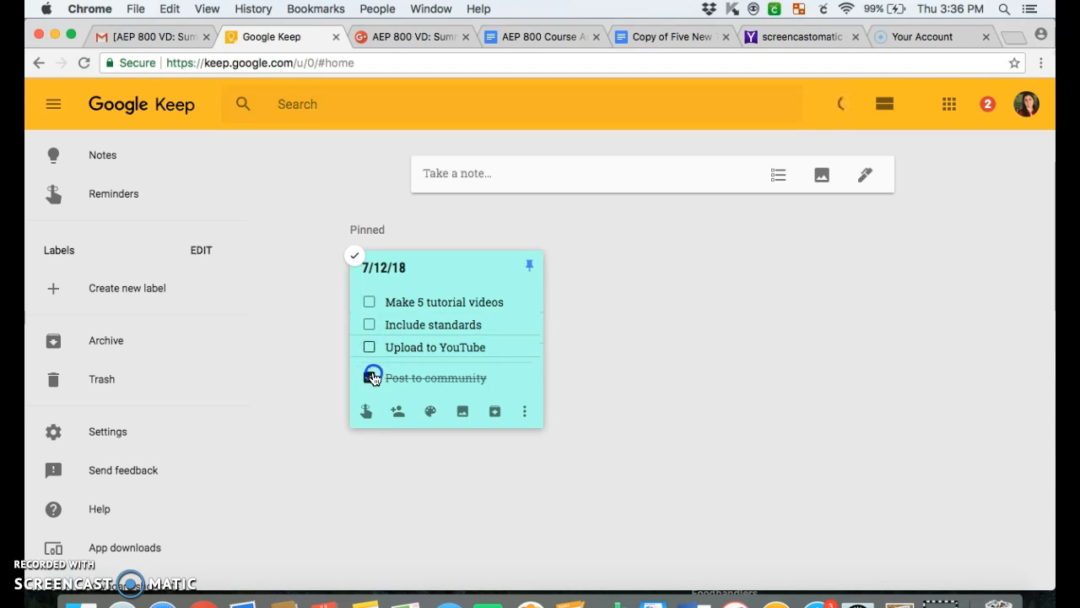
click(369, 377)
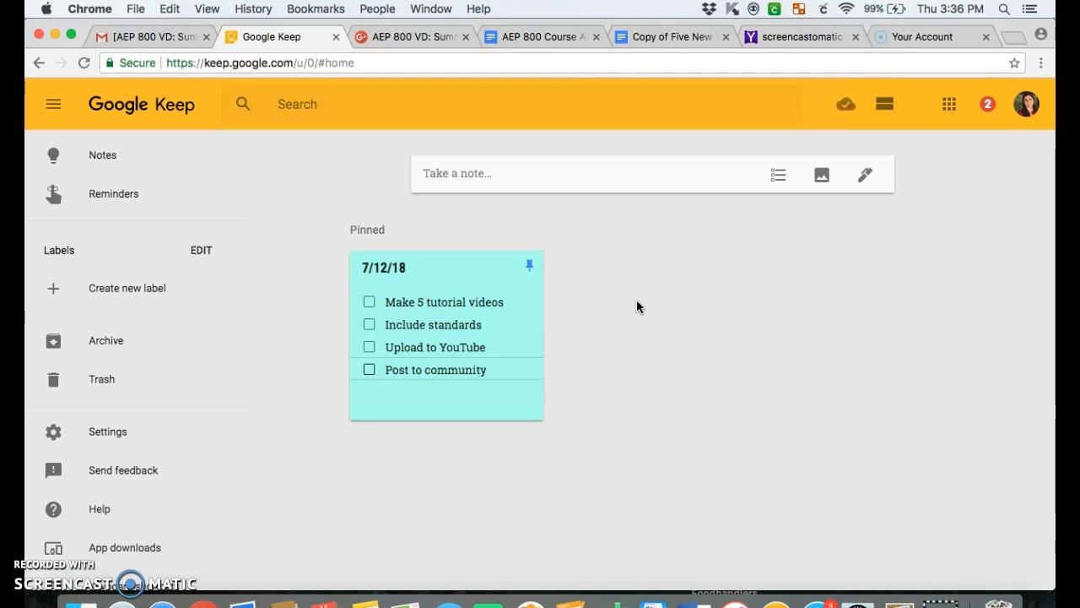
Step: Create a note titled "Homework" with the first line "English Read Chapter 3"
click(607, 174)
click(600, 163)
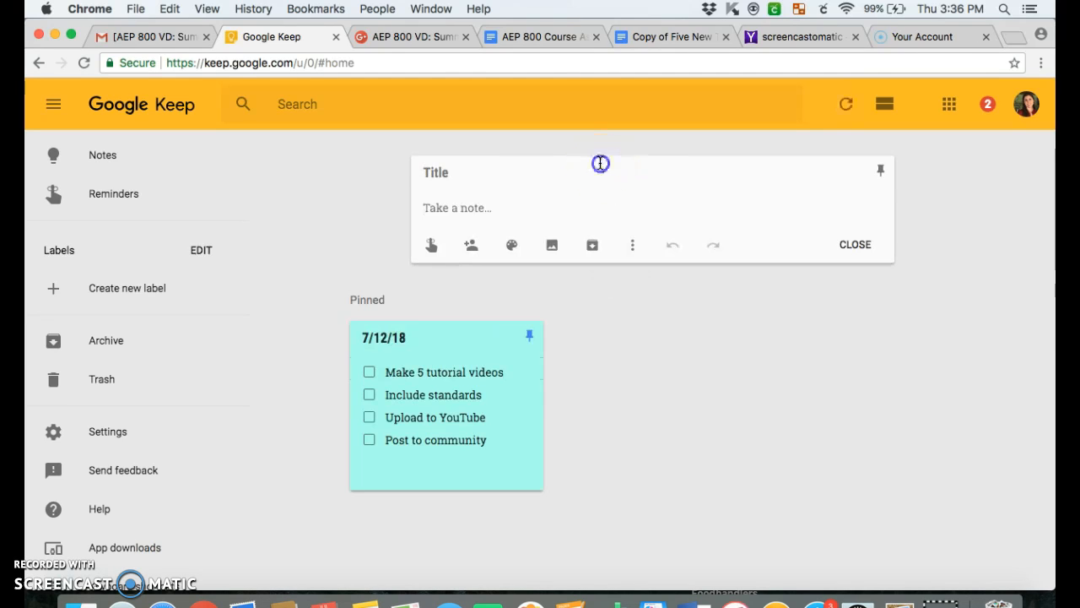
text(Homework)
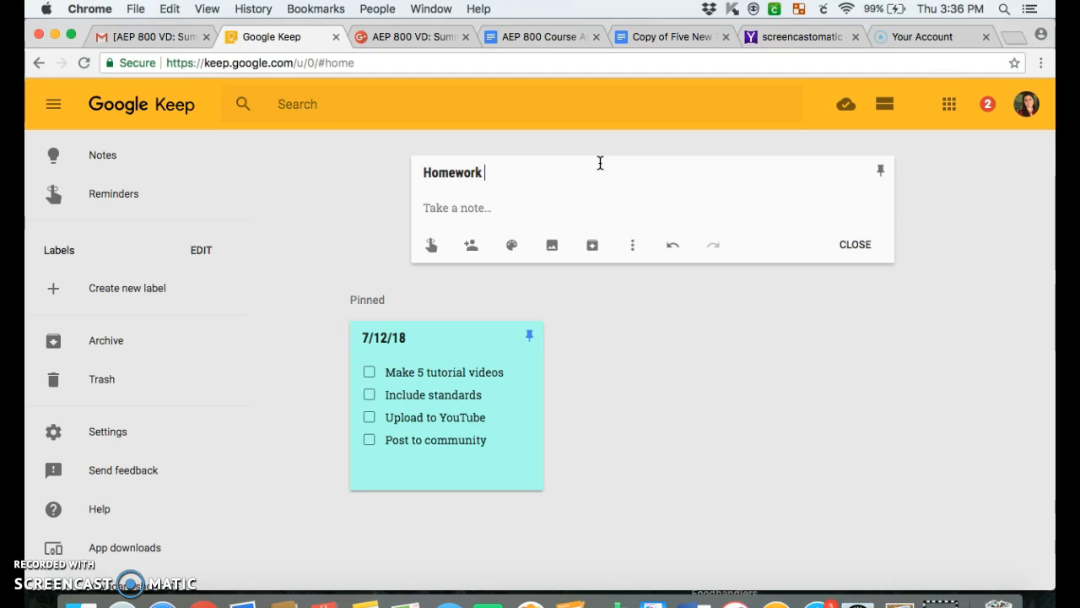
click(580, 189)
text(E)
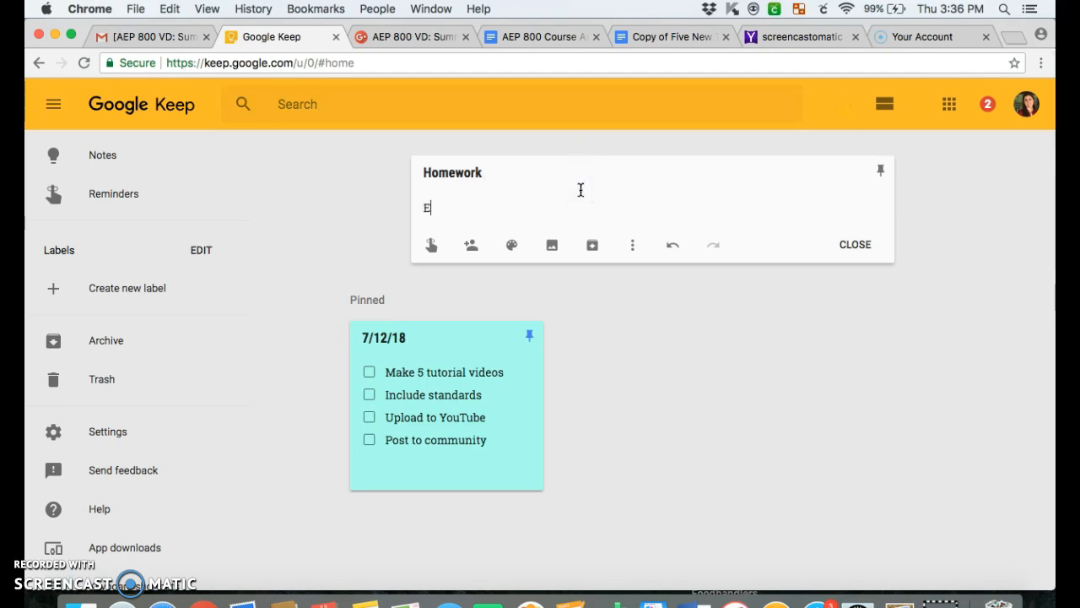
text(nglish Red)
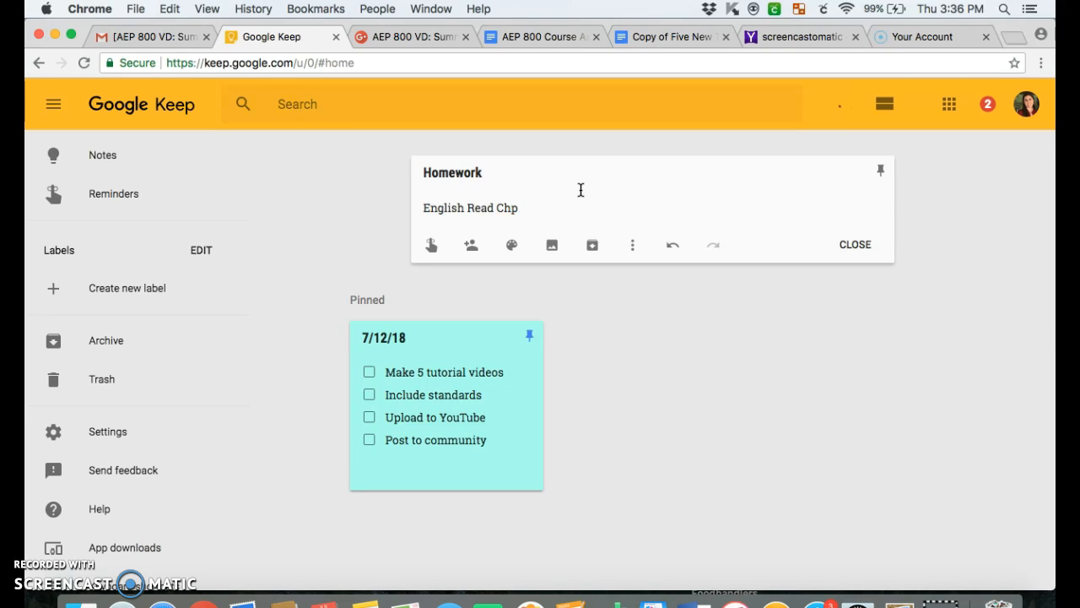
text(d Chapter 3)
key(Return)
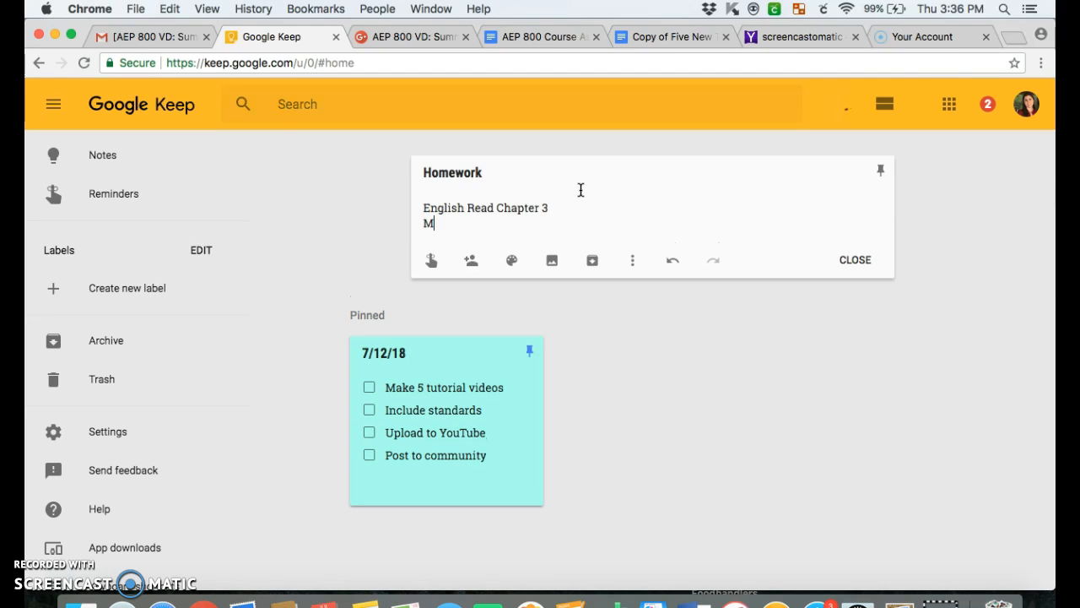
Step: Add the lines "Math Lesson 5 #1-15" and "Science Nothing" to the Homework note, without creating a label
text(Math Lessosn)
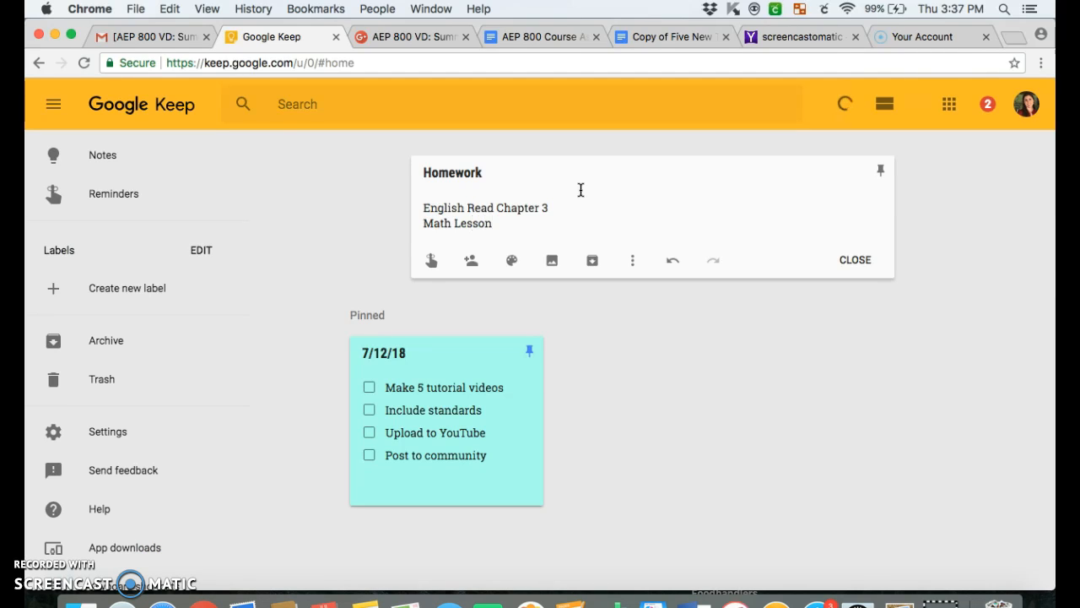
text( 5 #1-15)
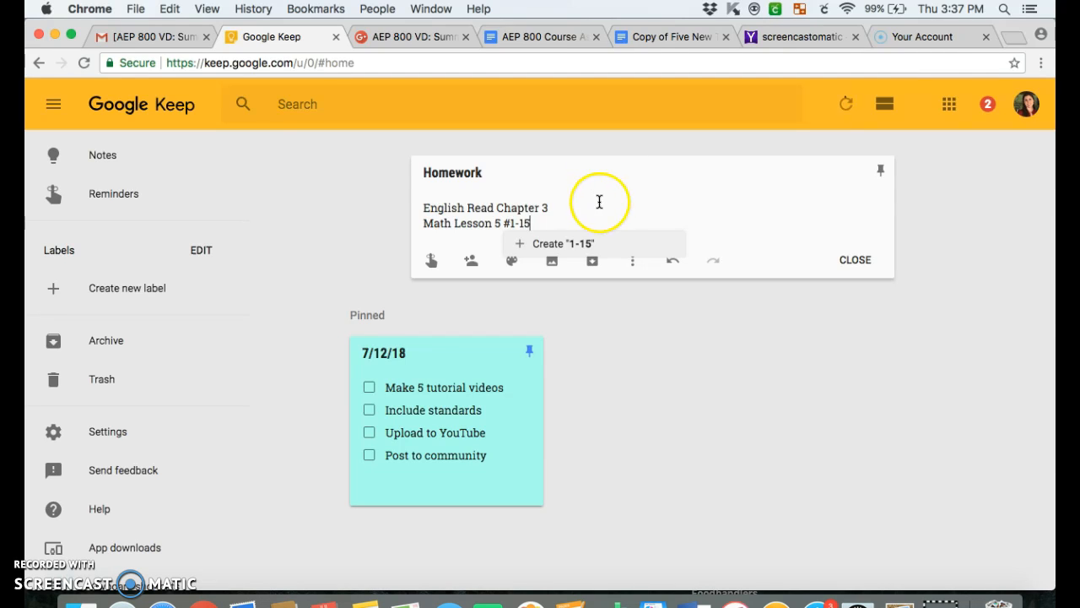
click(585, 224)
key(Return)
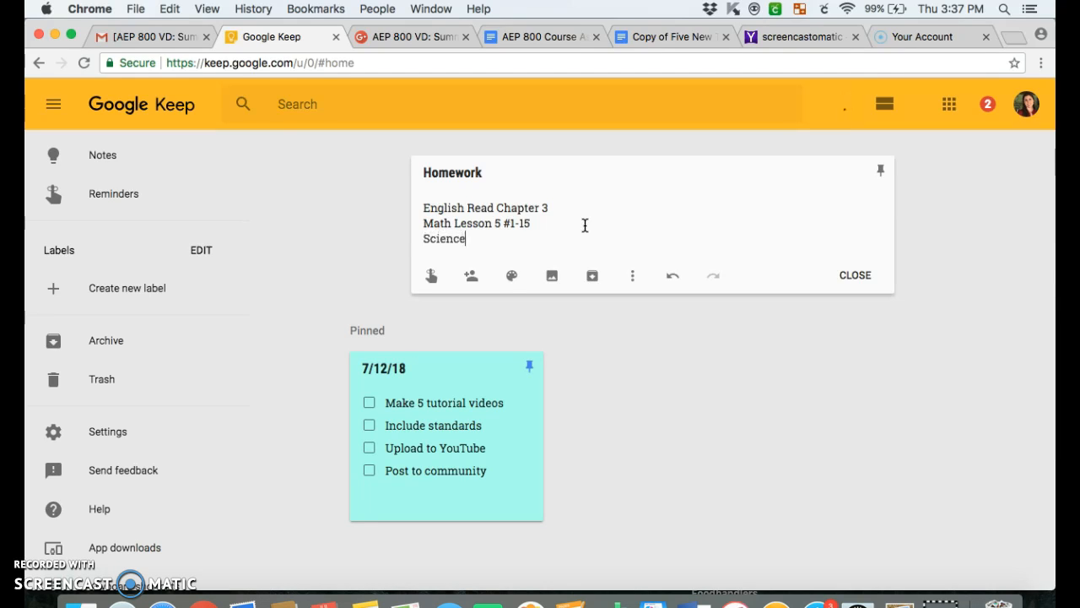
text(Science Noti)
key(BackSpace)
text(hing)
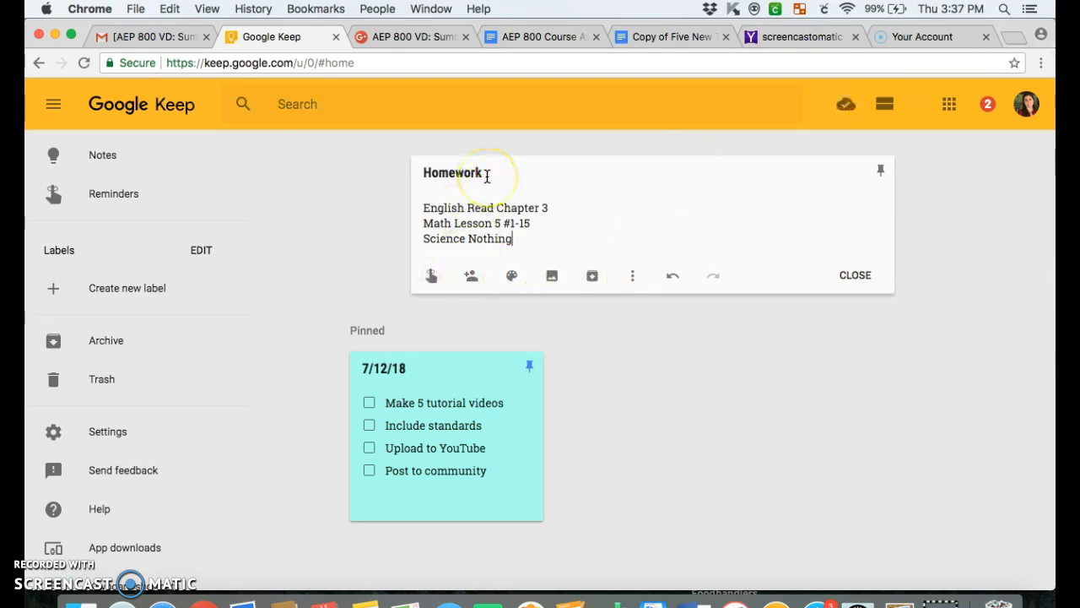
Step: Show checkboxes on the Homework note's three lines
click(471, 276)
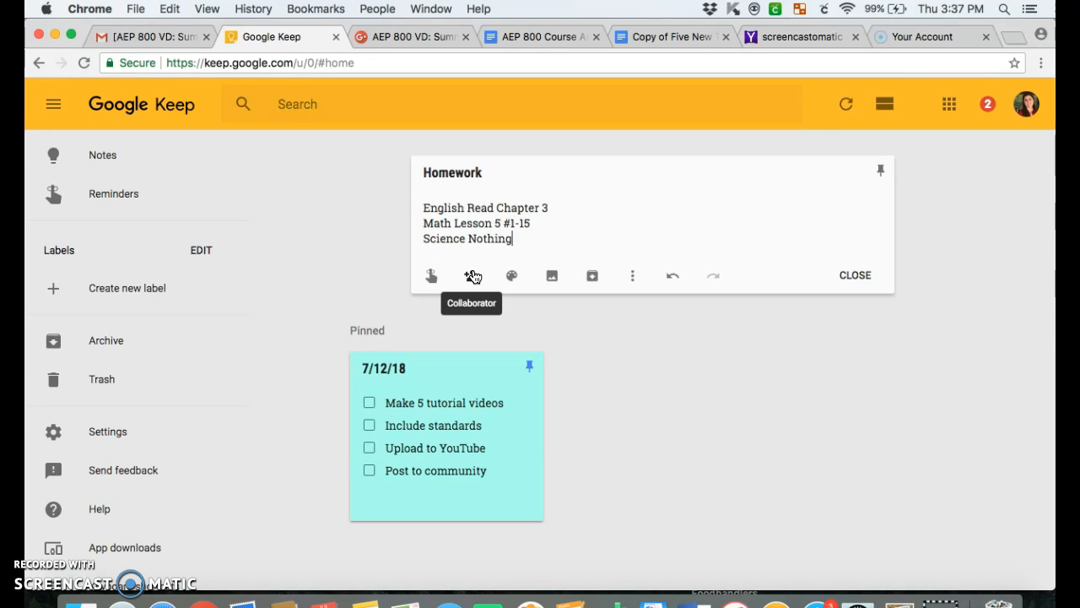
click(511, 277)
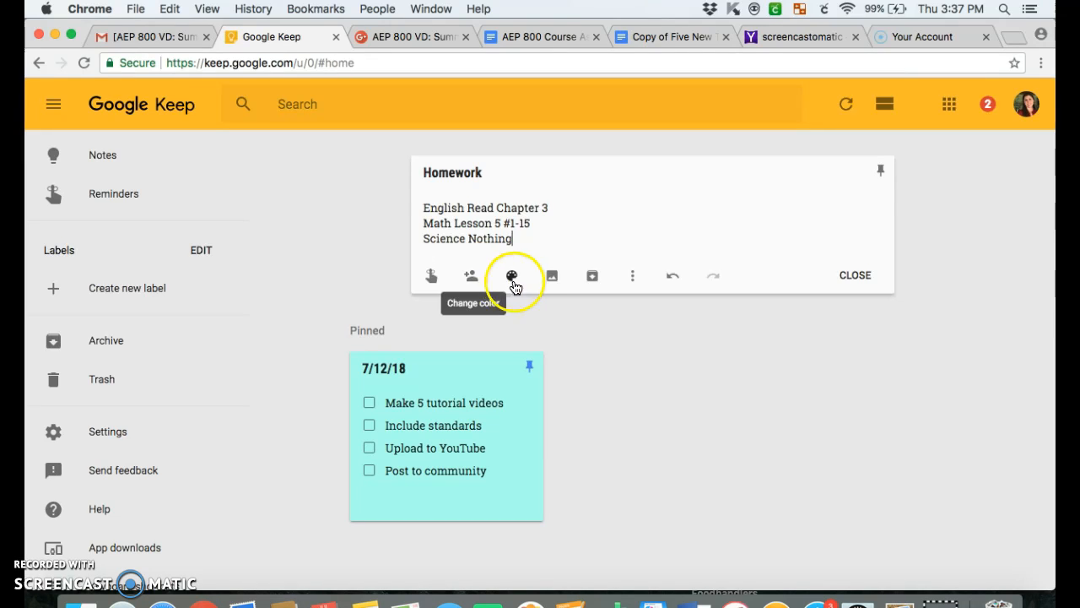
click(632, 275)
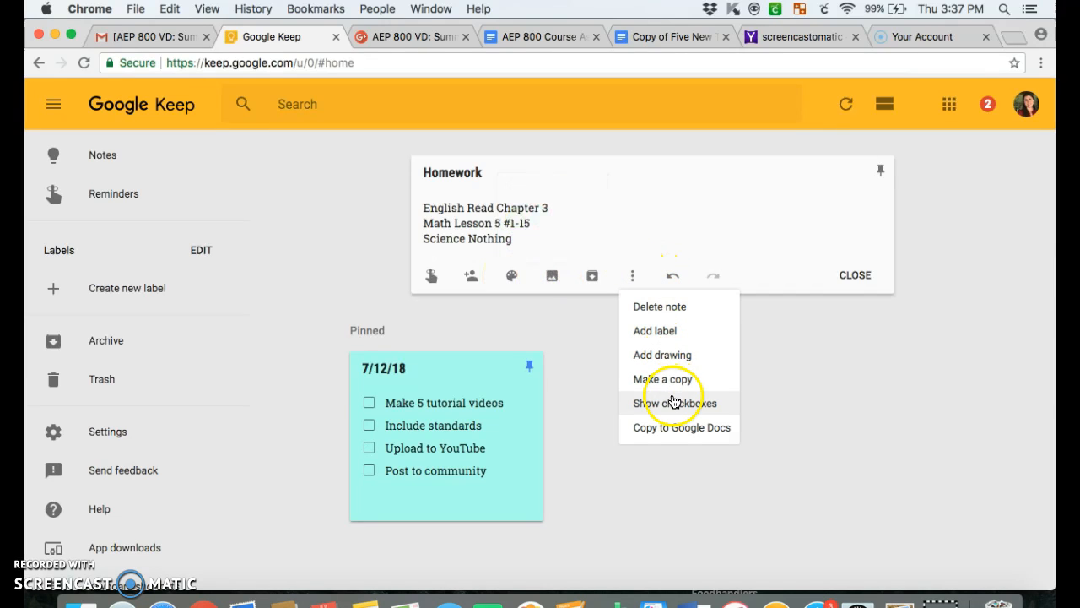
click(675, 401)
Step: Color the Homework note pink, pin it, and close it
click(512, 317)
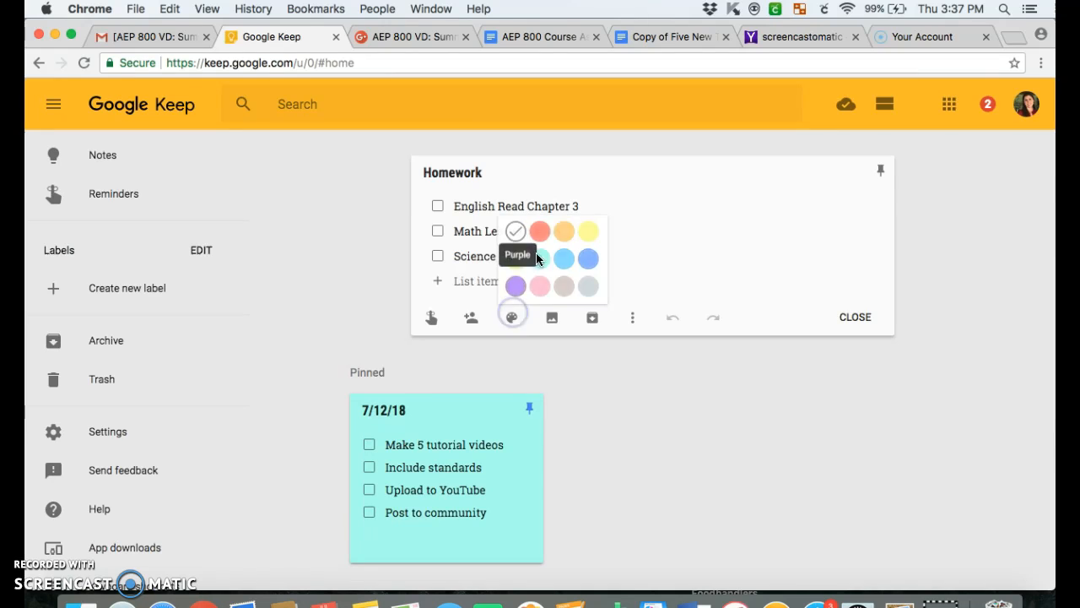
click(545, 286)
click(880, 172)
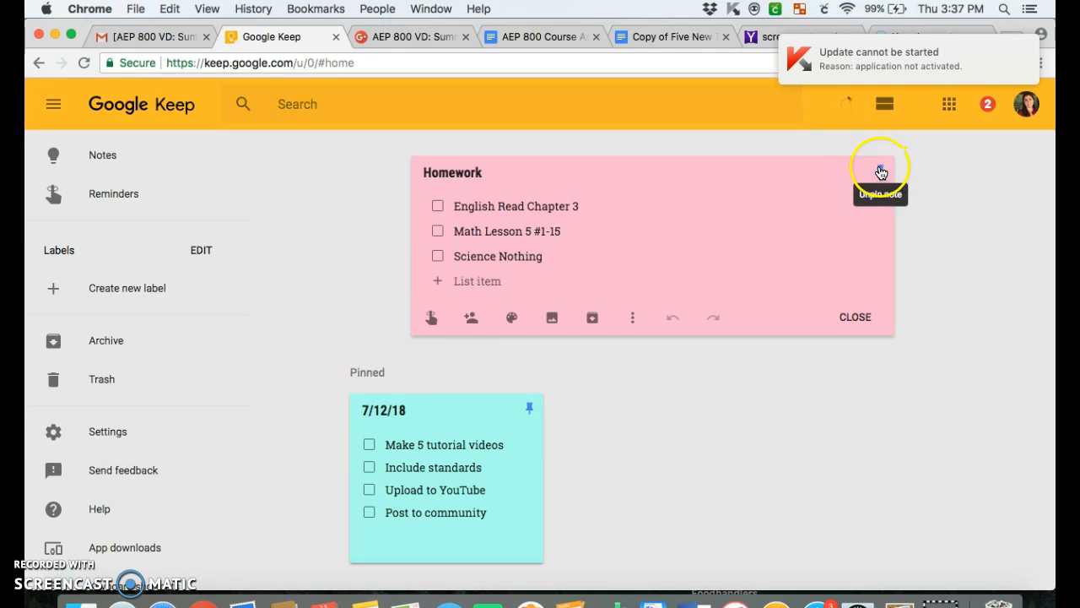
click(106, 157)
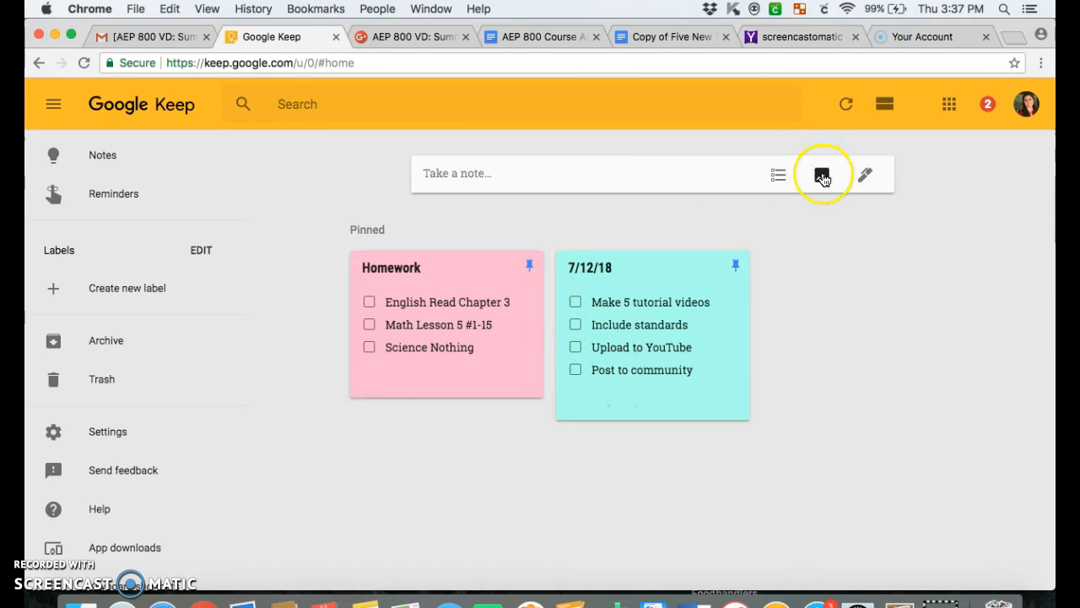
Step: Create a new drawing note and handwrite the equation 4x + 3 = 8 with the pen
click(866, 176)
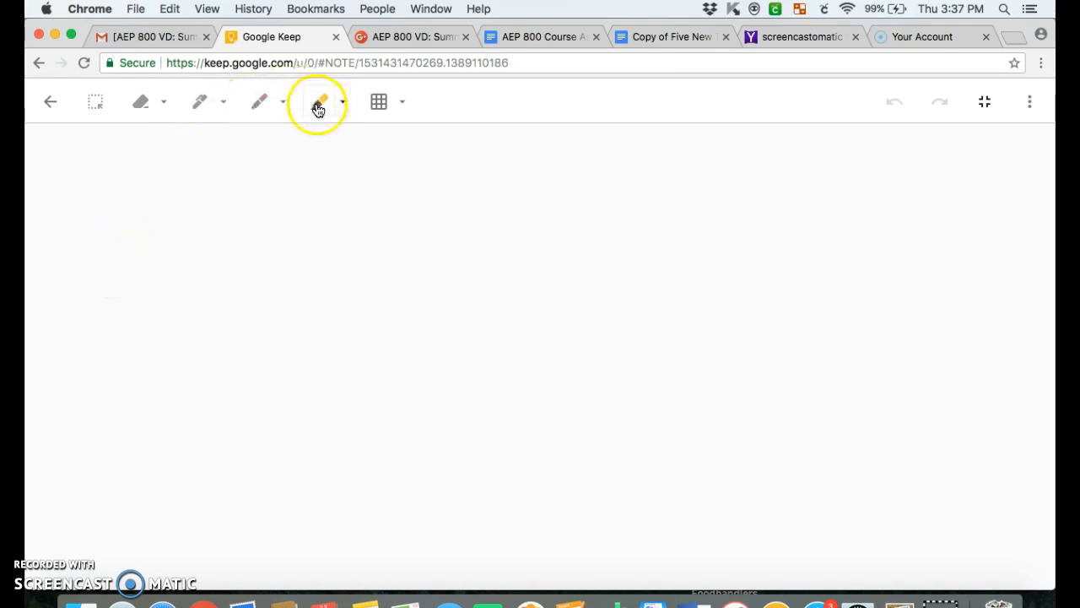
click(197, 101)
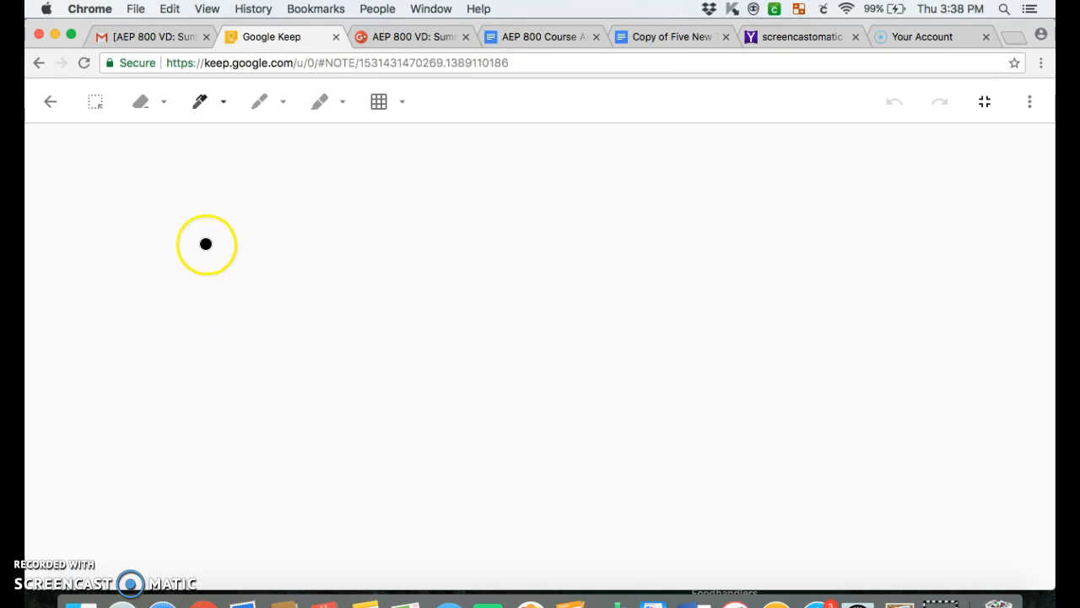
mouse_move(148, 177)
mouse_down()
mouse_move(185, 215)
mouse_move(221, 207)
mouse_move(193, 207)
mouse_move(193, 287)
mouse_up()
mouse_move(239, 227)
mouse_down()
mouse_move(265, 258)
mouse_move(261, 239)
mouse_move(243, 276)
mouse_up()
mouse_move(313, 205)
mouse_down()
mouse_move(314, 263)
mouse_move(332, 237)
mouse_up()
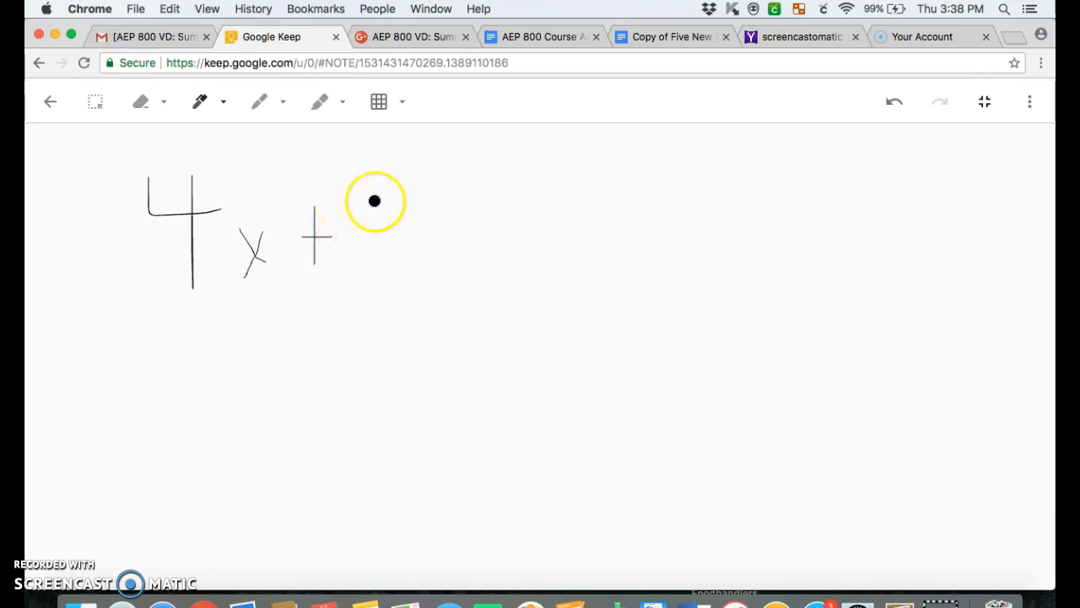
mouse_move(380, 195)
mouse_down()
mouse_move(366, 228)
mouse_move(381, 268)
mouse_up()
mouse_move(435, 227)
mouse_down()
mouse_move(465, 228)
mouse_move(478, 243)
mouse_up()
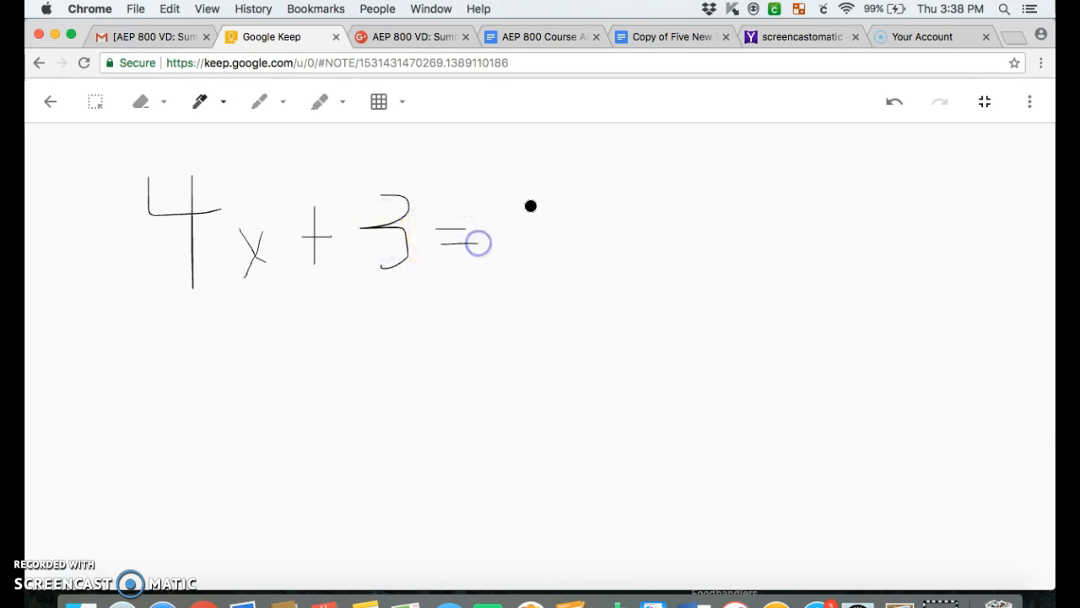
mouse_move(573, 194)
mouse_down()
mouse_move(577, 250)
mouse_move(582, 211)
mouse_up()
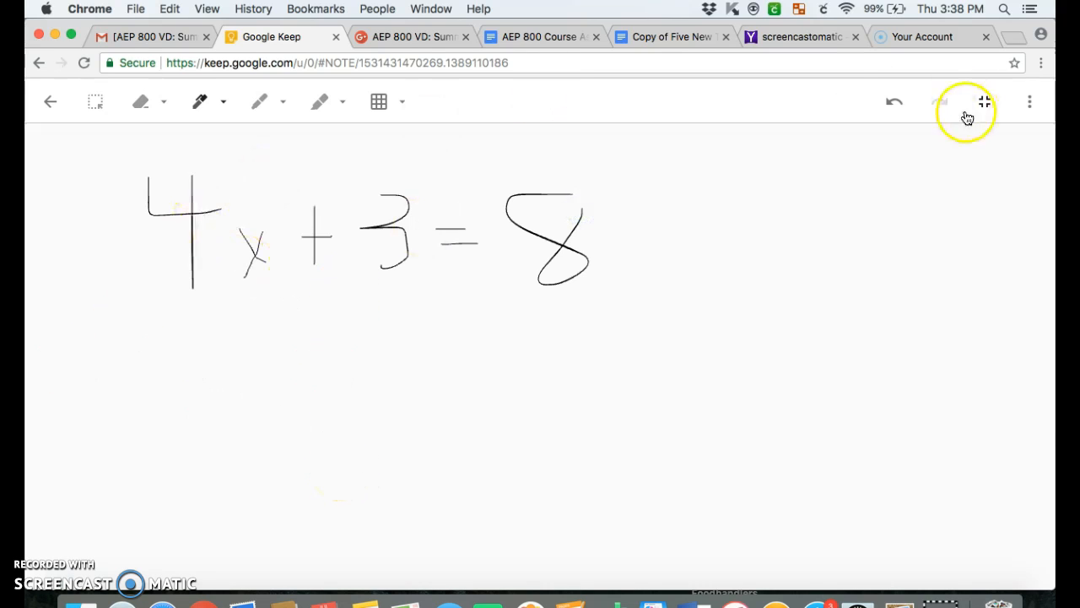
click(1028, 102)
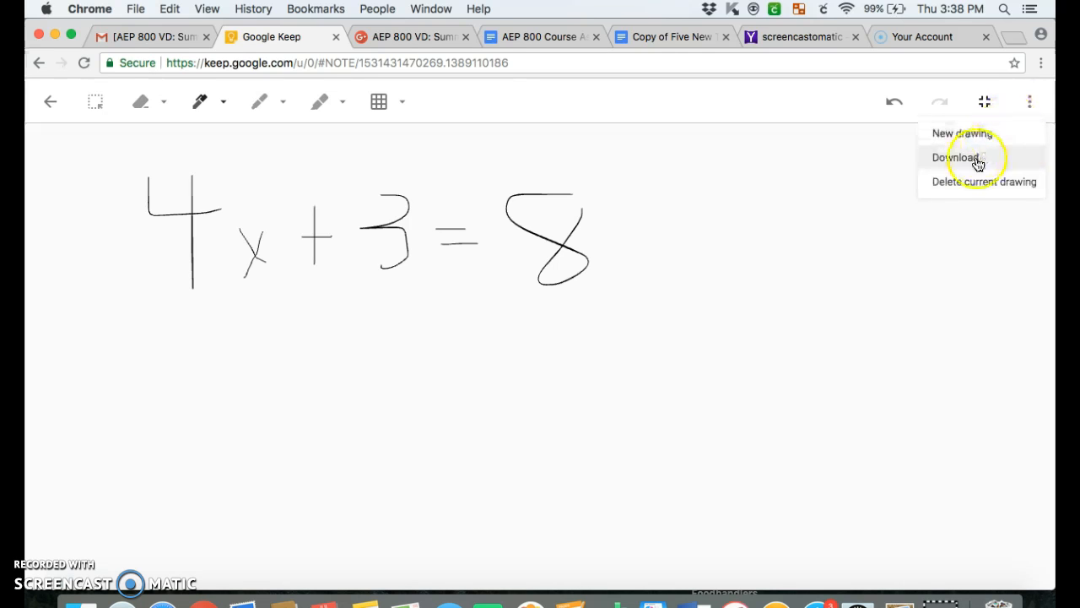
click(379, 102)
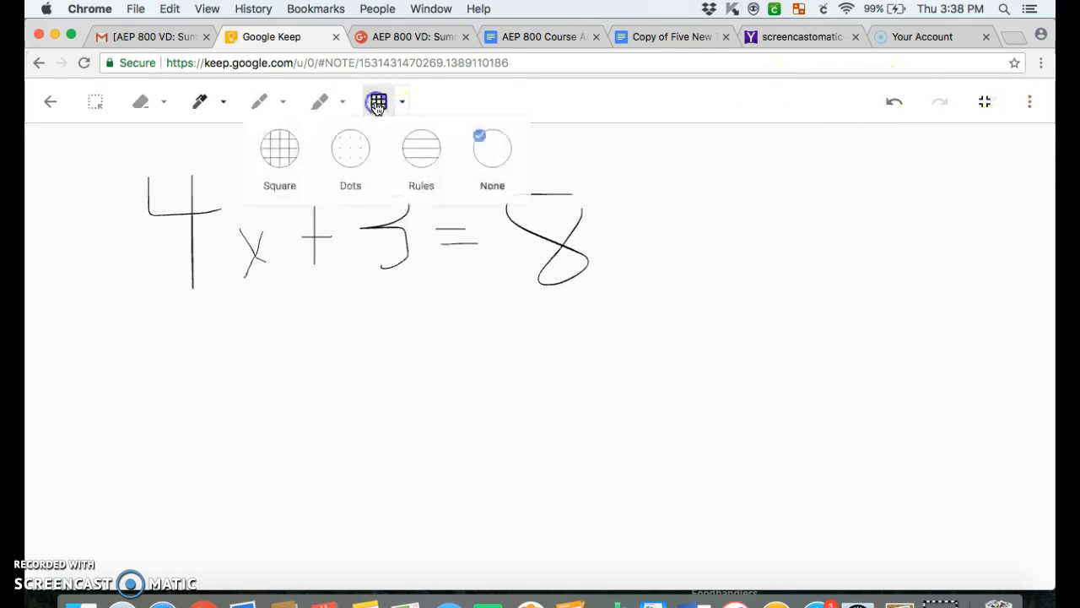
Step: Leave the drawing canvas and title the drawing's note "Notes for equations"
click(50, 102)
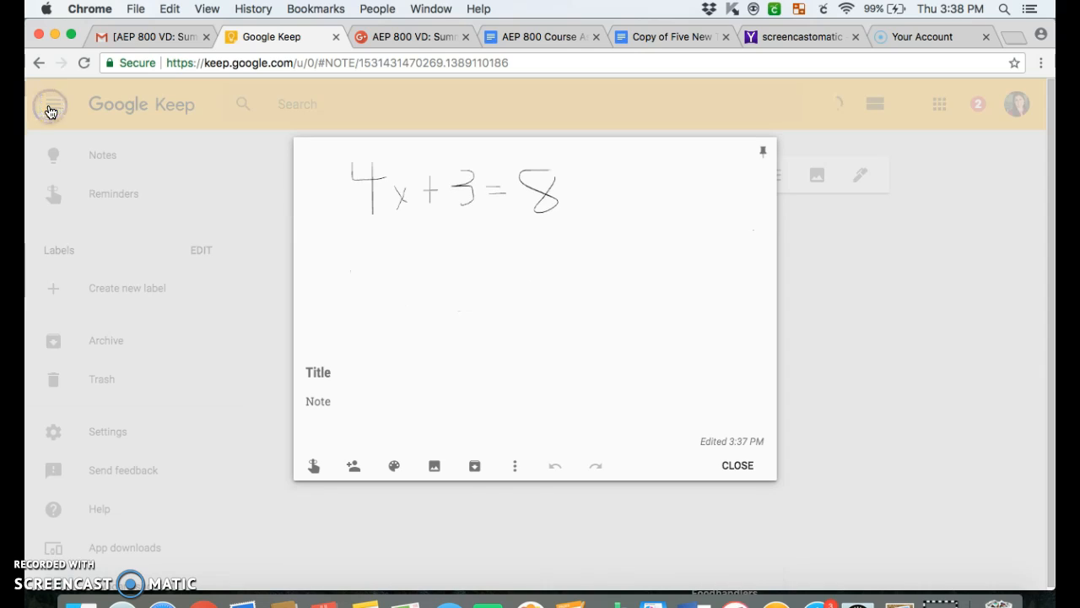
click(420, 367)
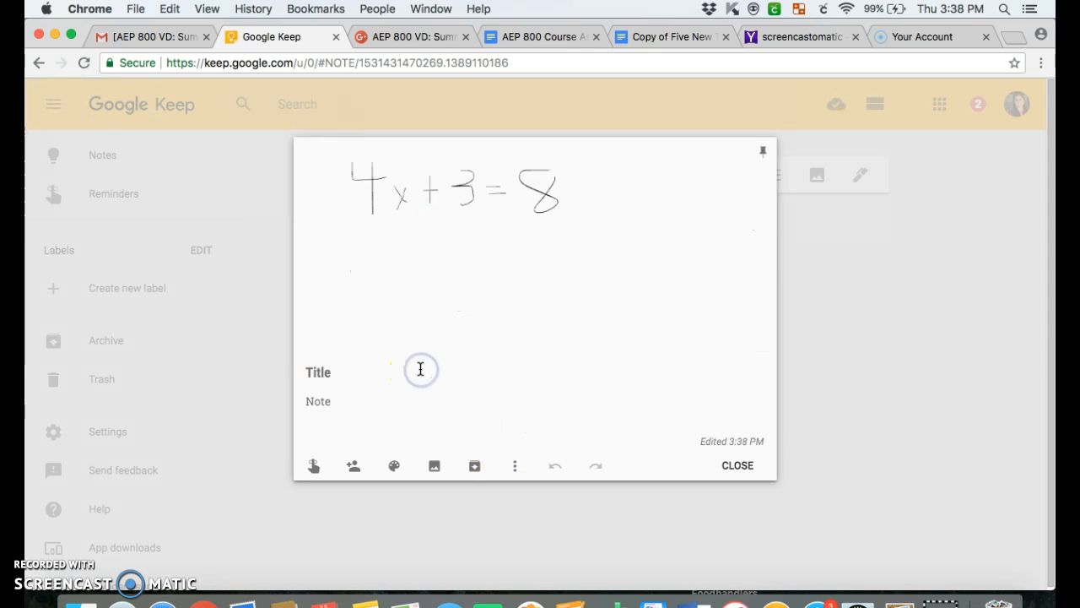
text(Notes for)
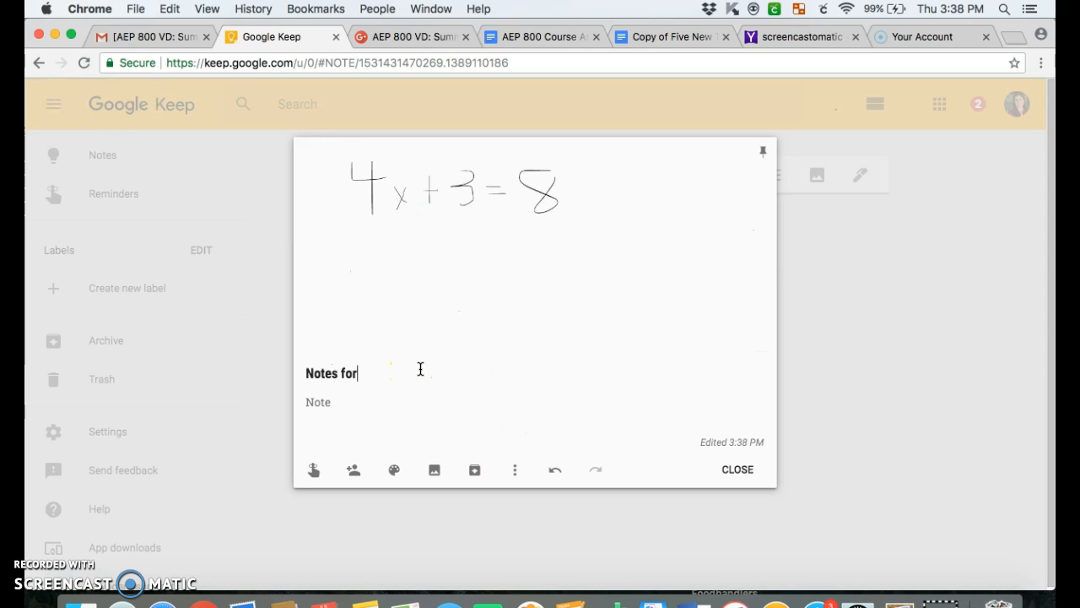
text( equations)
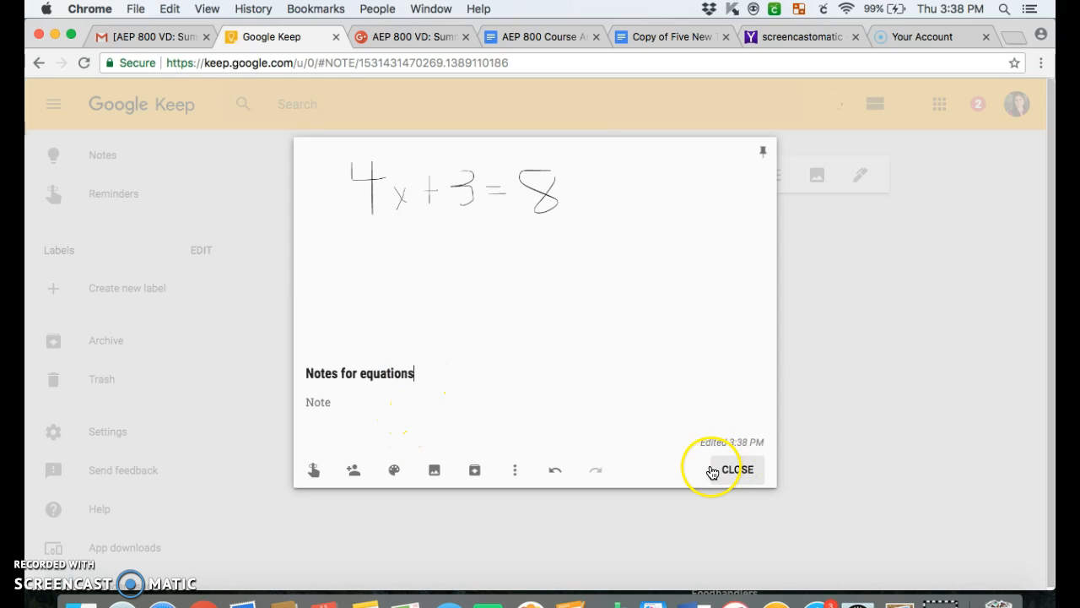
Step: Pin the "Notes for equations" note and close it
click(762, 151)
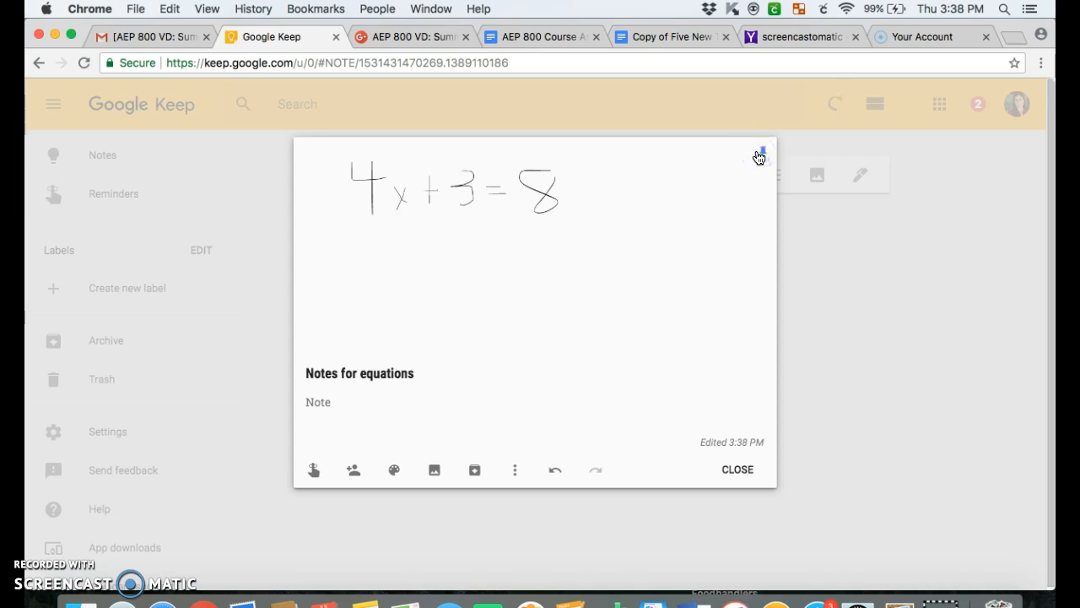
click(762, 155)
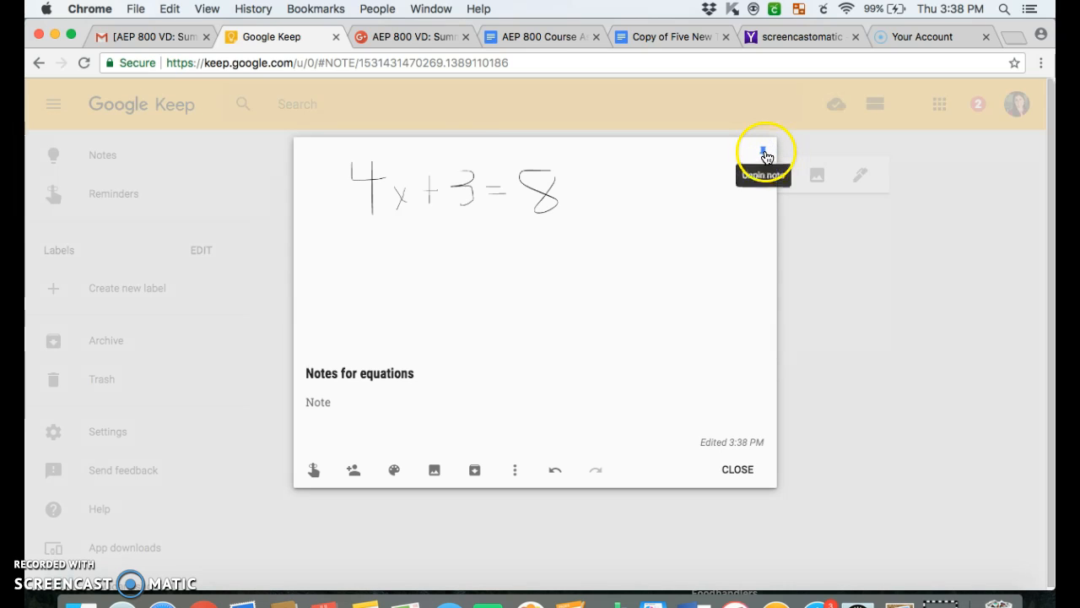
click(830, 264)
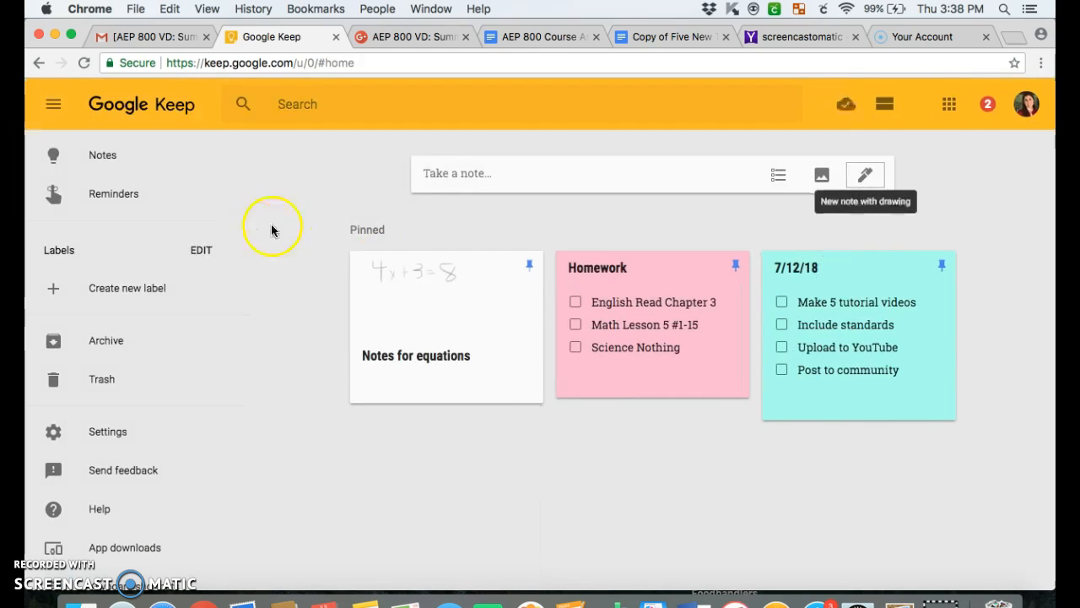